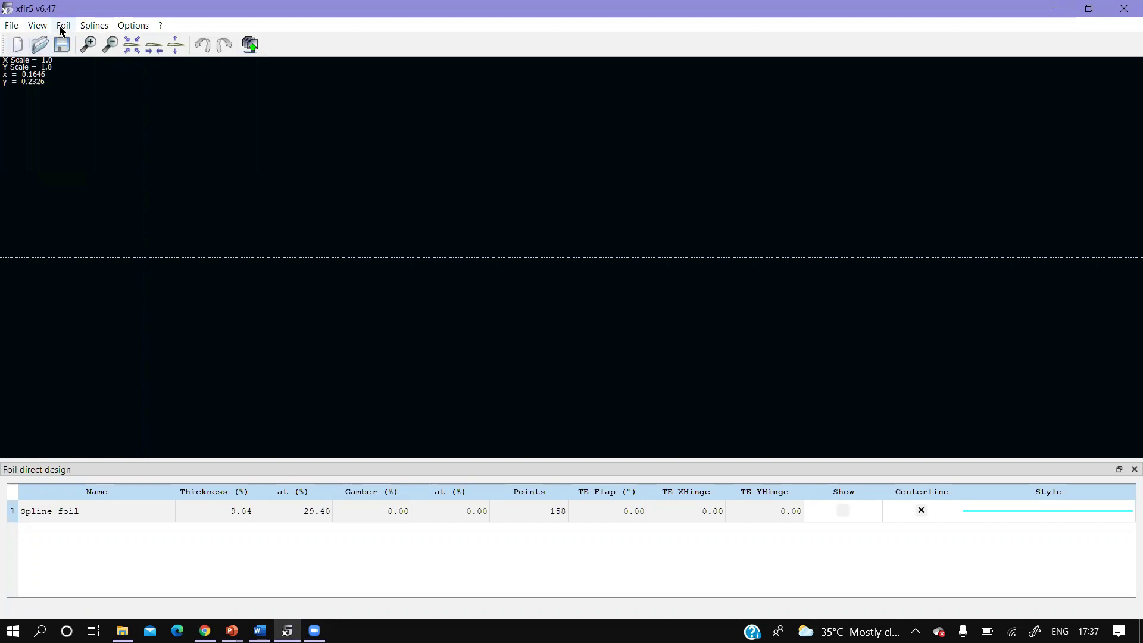
Load the SG6040 airfoil file from the Desktop folder into the foil design list
click(41, 43)
scroll(184, 256, down, 6)
click(185, 257)
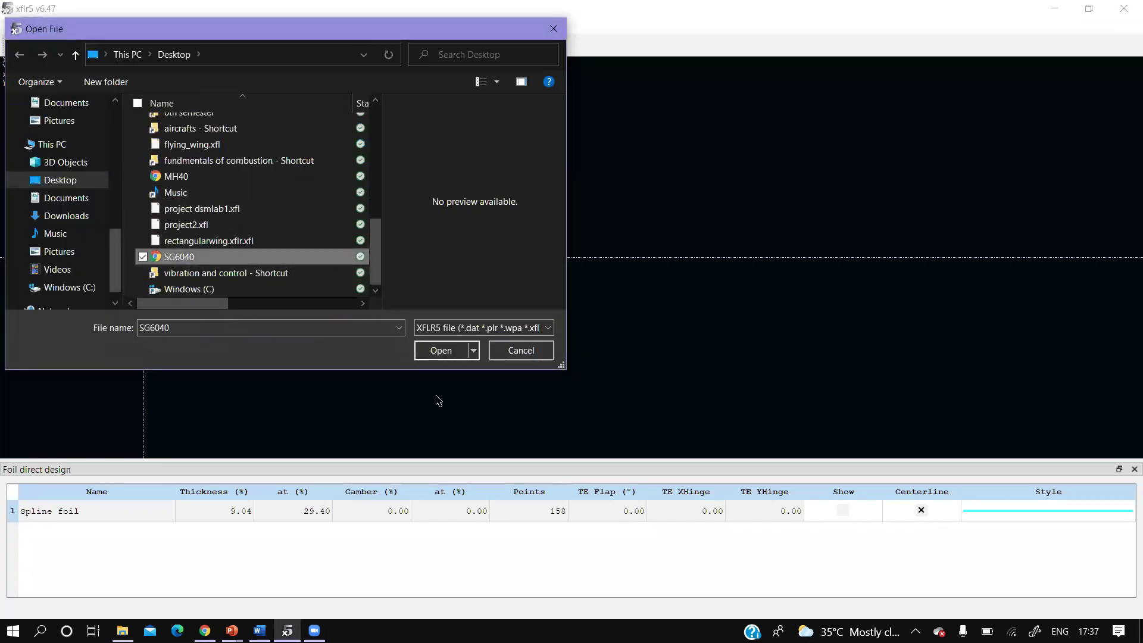
click(441, 351)
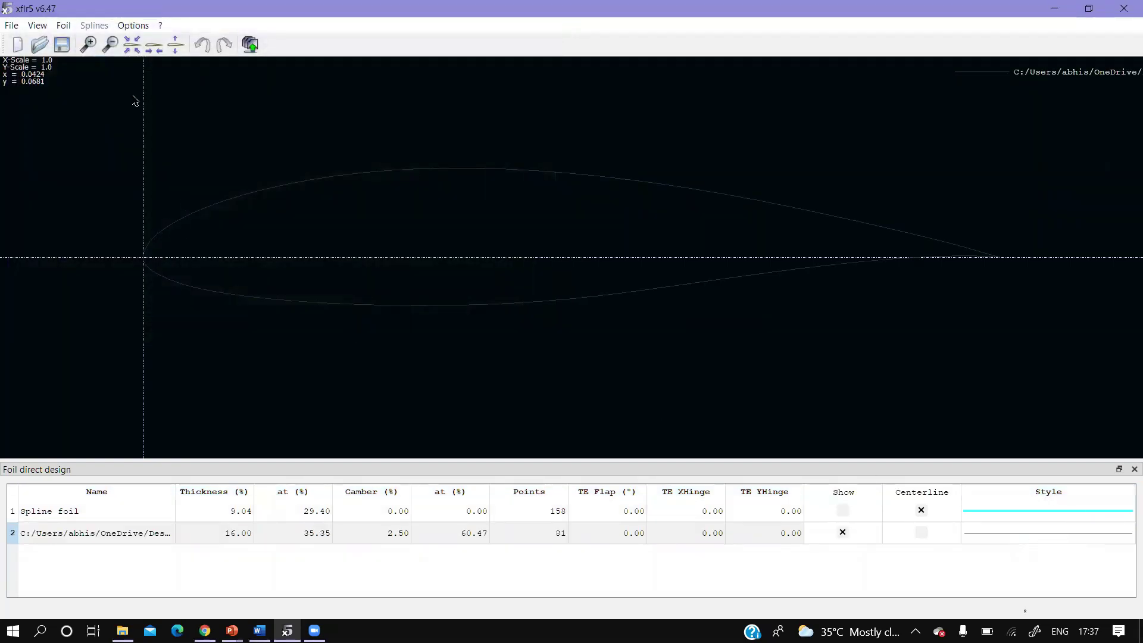
Generate a NACA 0012 foil with an increased panel count giving 199 points, and store it with the overwrite option
click(64, 27)
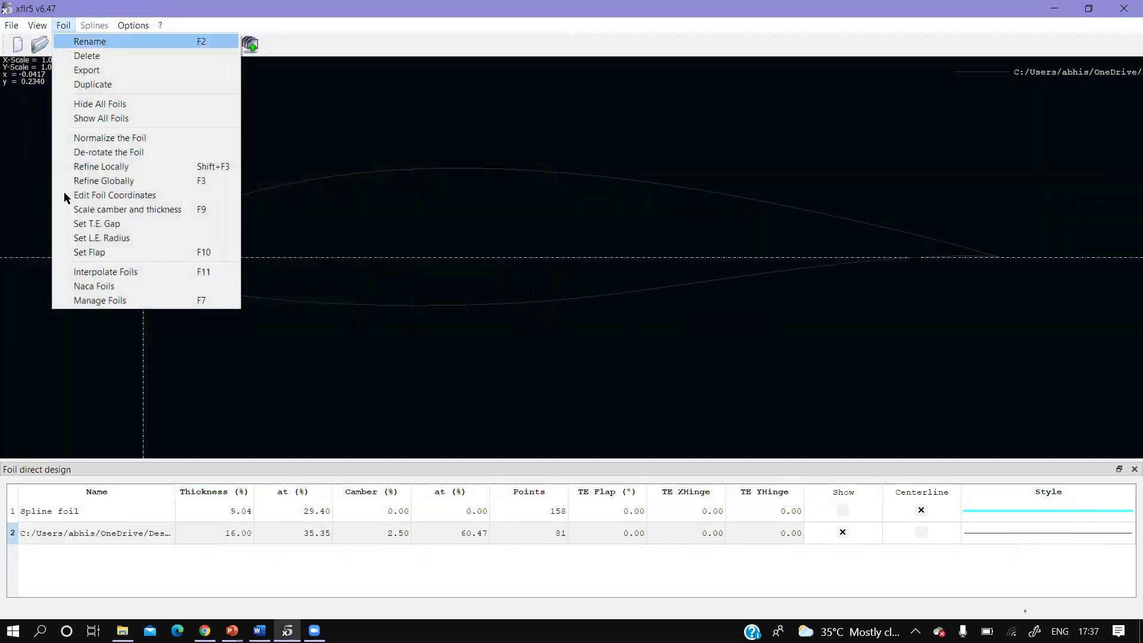
click(94, 284)
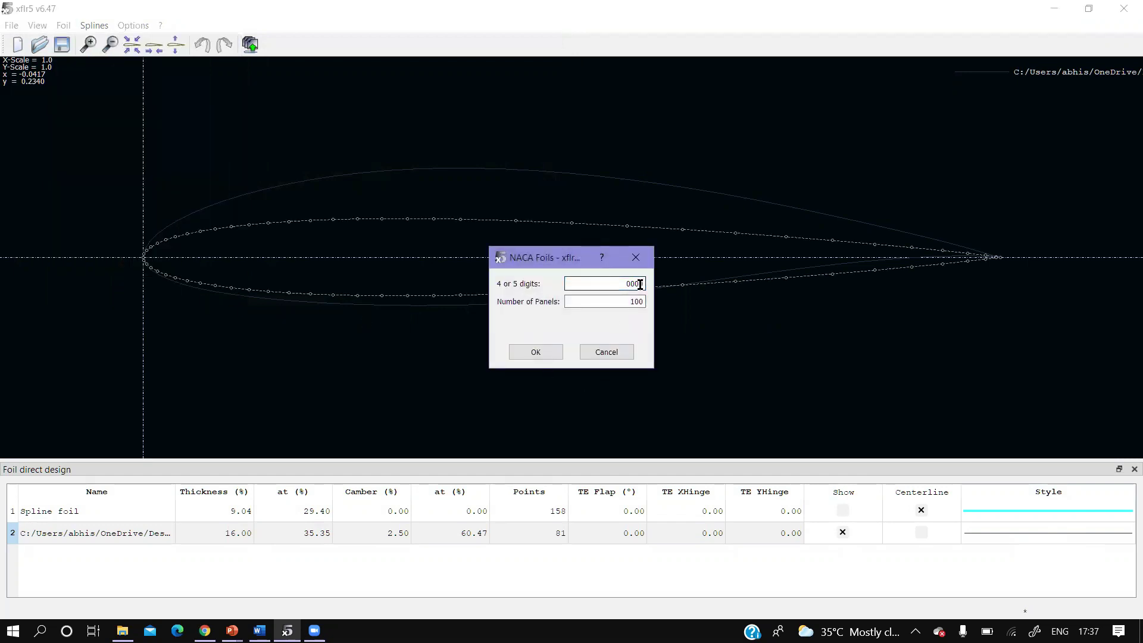
text(12)
click(638, 302)
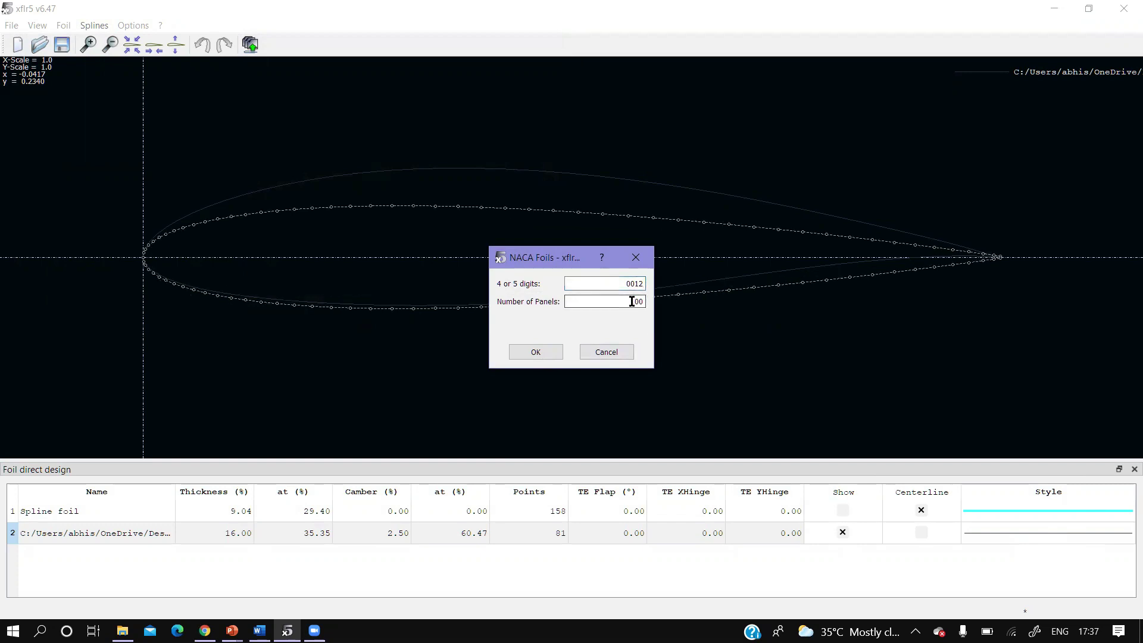
click(635, 302)
click(545, 352)
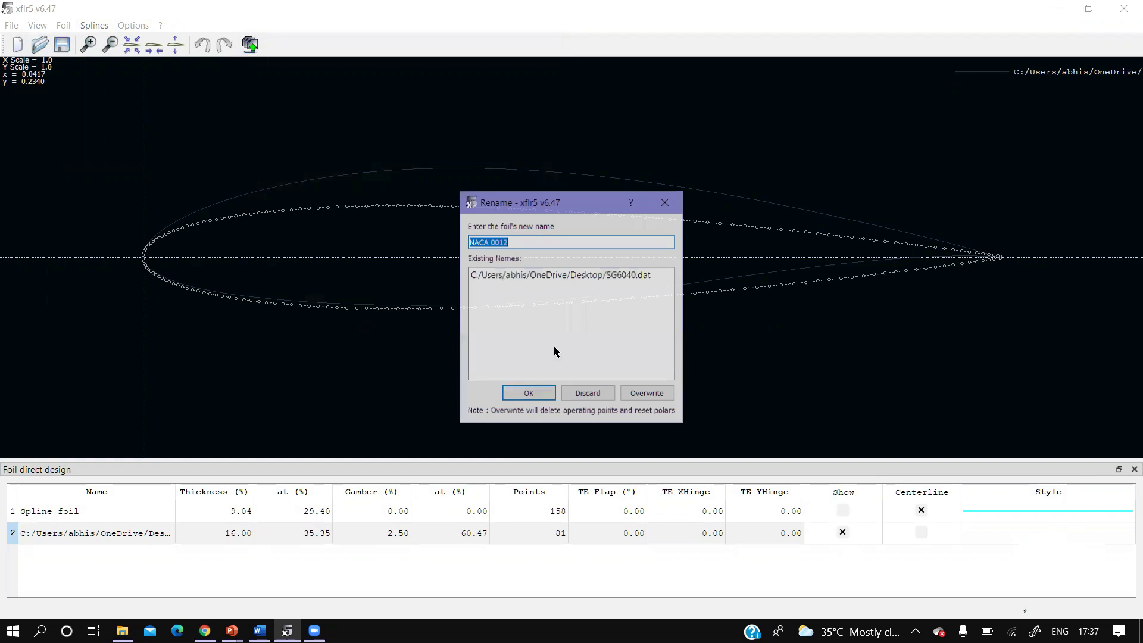
click(640, 394)
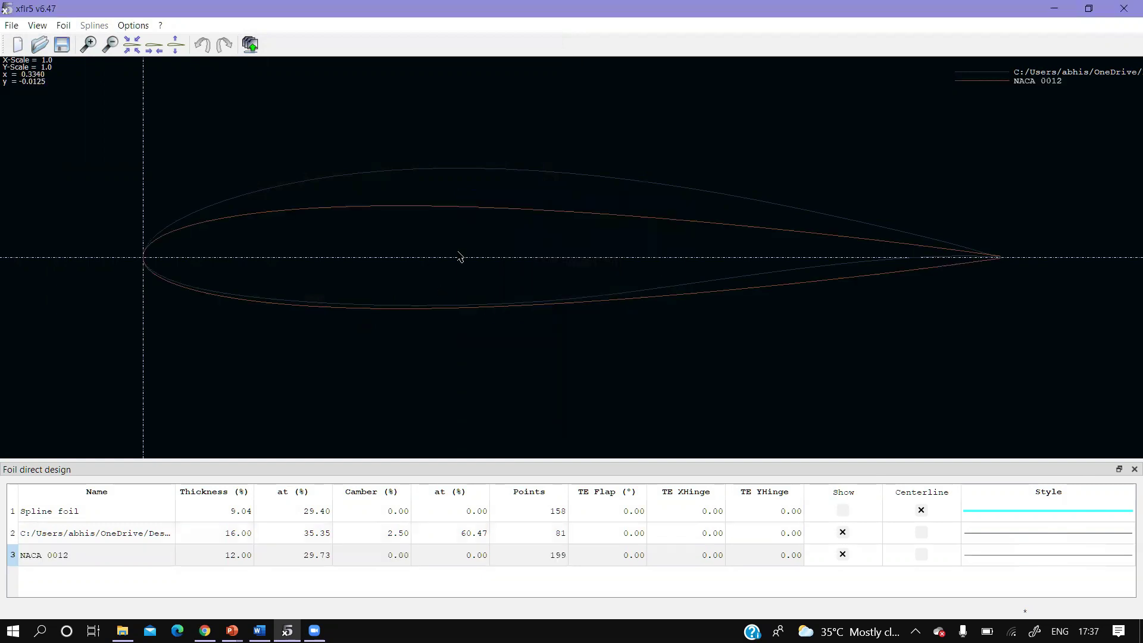
Restyle the NACA 0012 foil's curve with the cyan colour #55ffff and a thicker line width
click(997, 558)
click(587, 334)
click(529, 281)
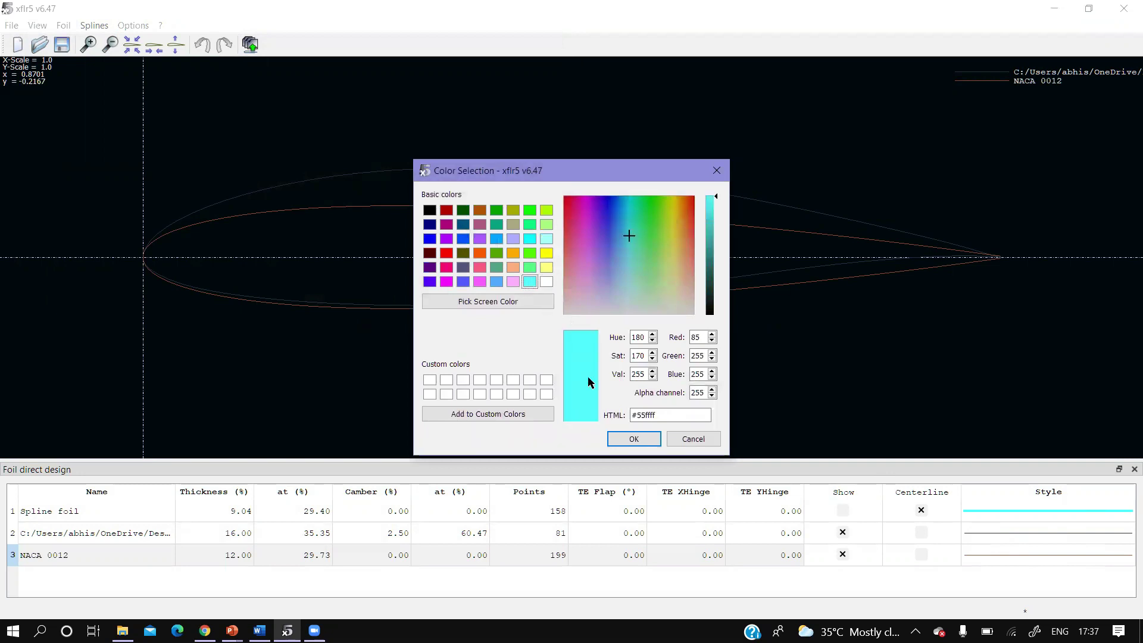
click(632, 440)
click(574, 317)
click(583, 350)
click(562, 354)
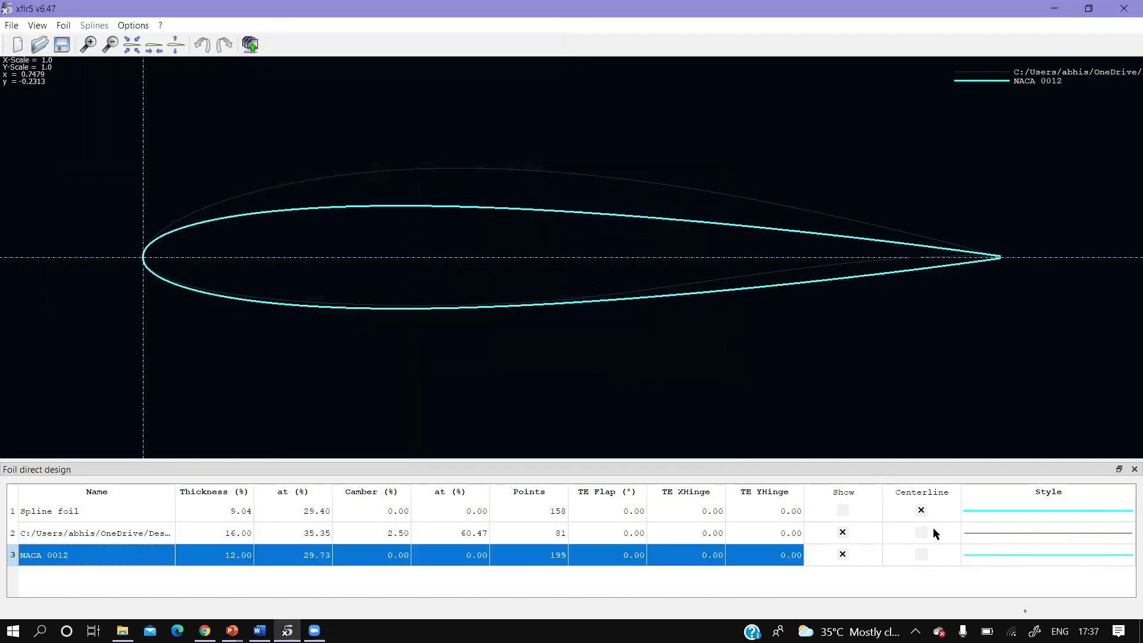
Restyle the SG6040 foil's curve with a bright green colour and a thicker line width
click(971, 535)
click(576, 339)
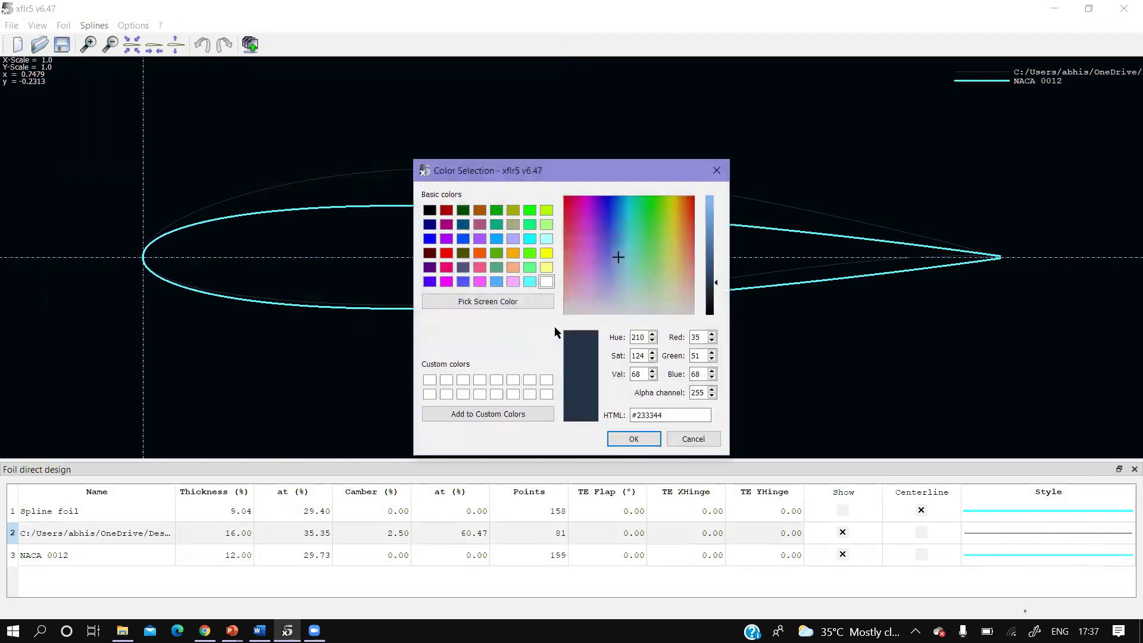
click(529, 282)
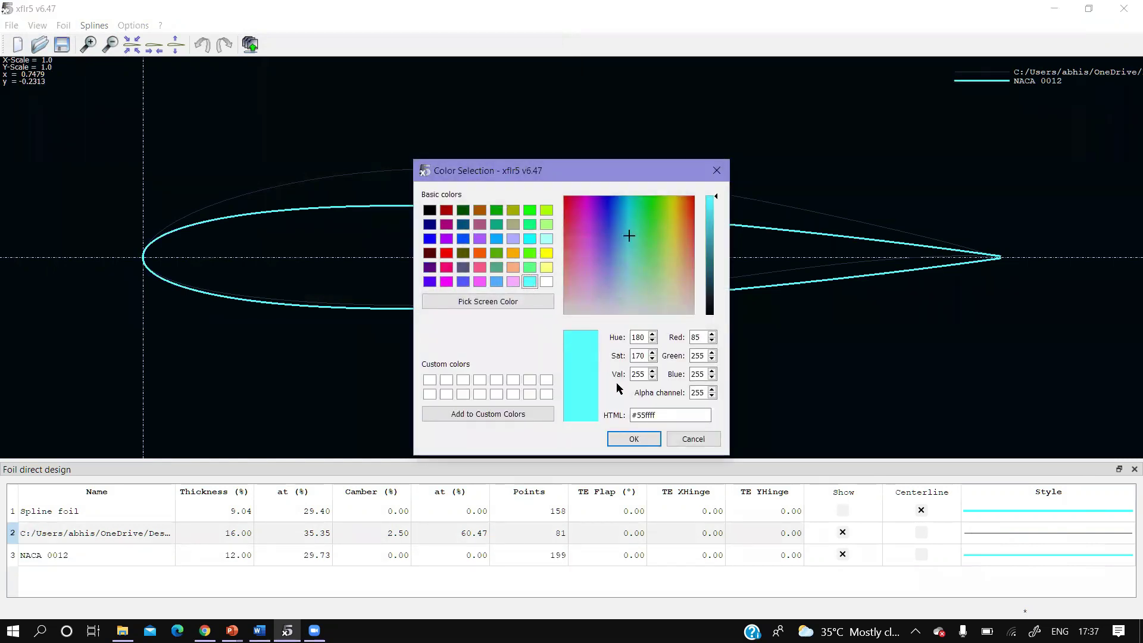
click(529, 267)
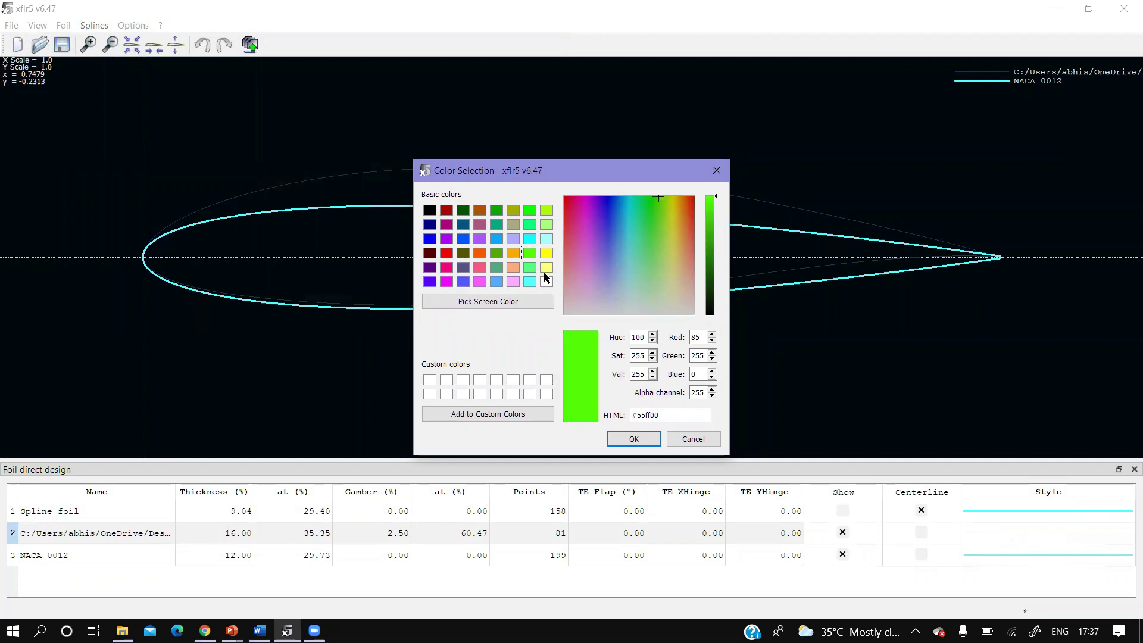
click(530, 210)
click(633, 438)
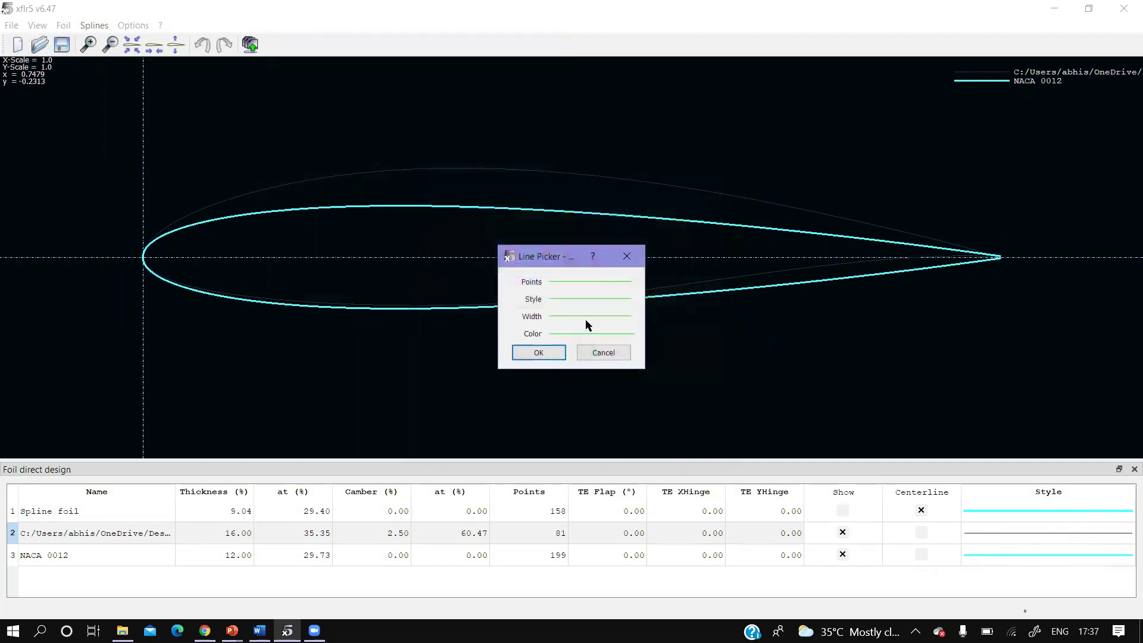
click(573, 336)
click(539, 352)
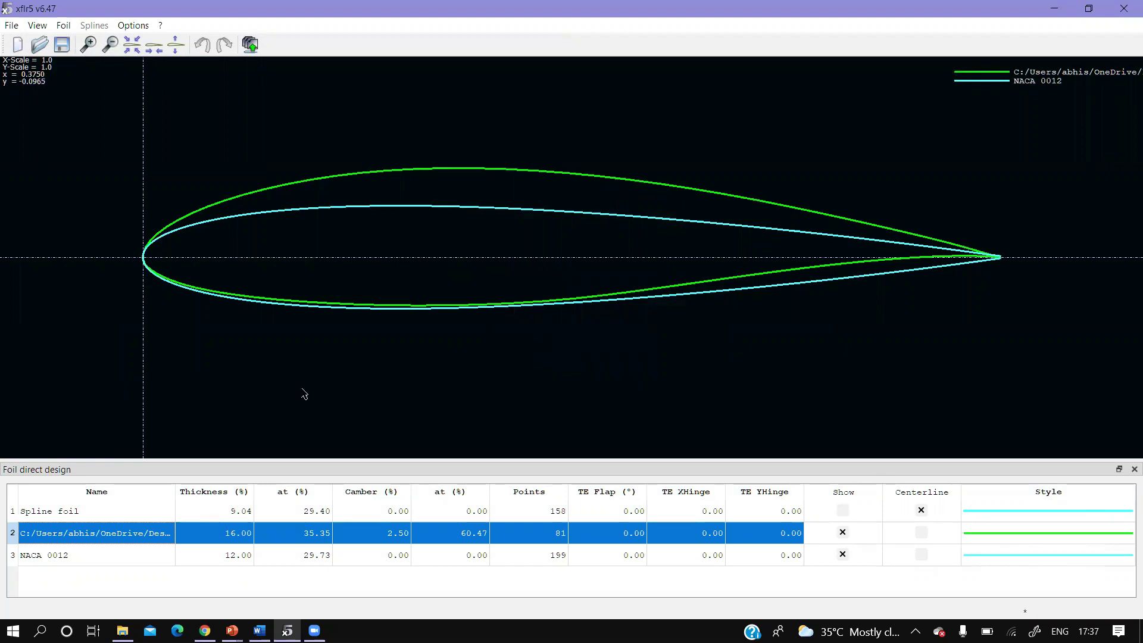
Globally refine the SG6040 foil to 200 panels and overwrite the existing foil under the same name
right_click(99, 537)
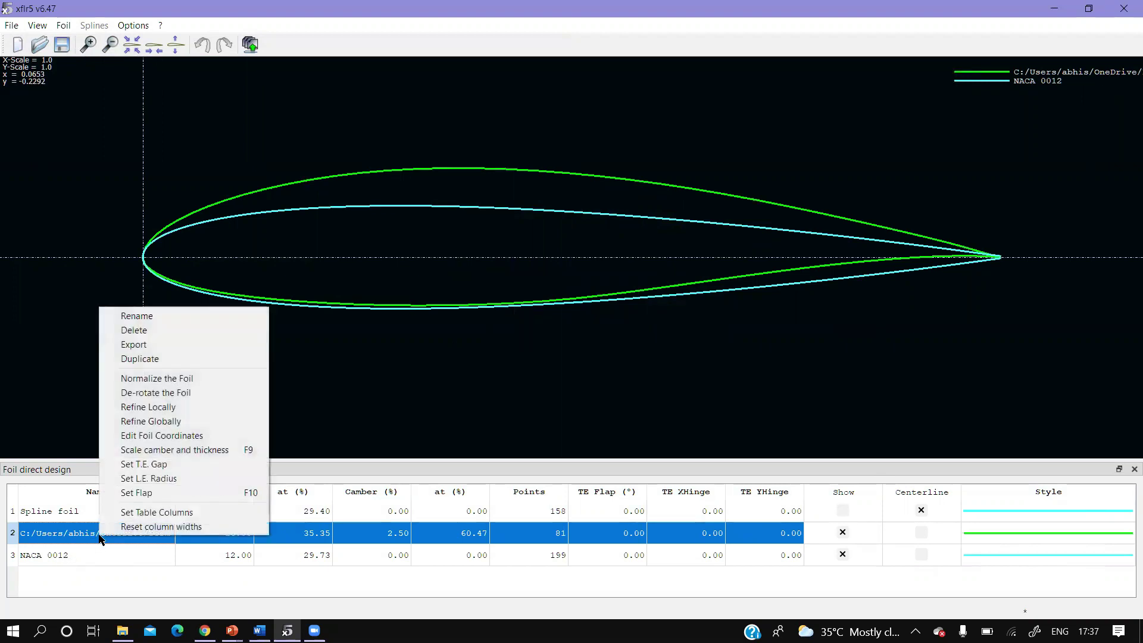
click(157, 426)
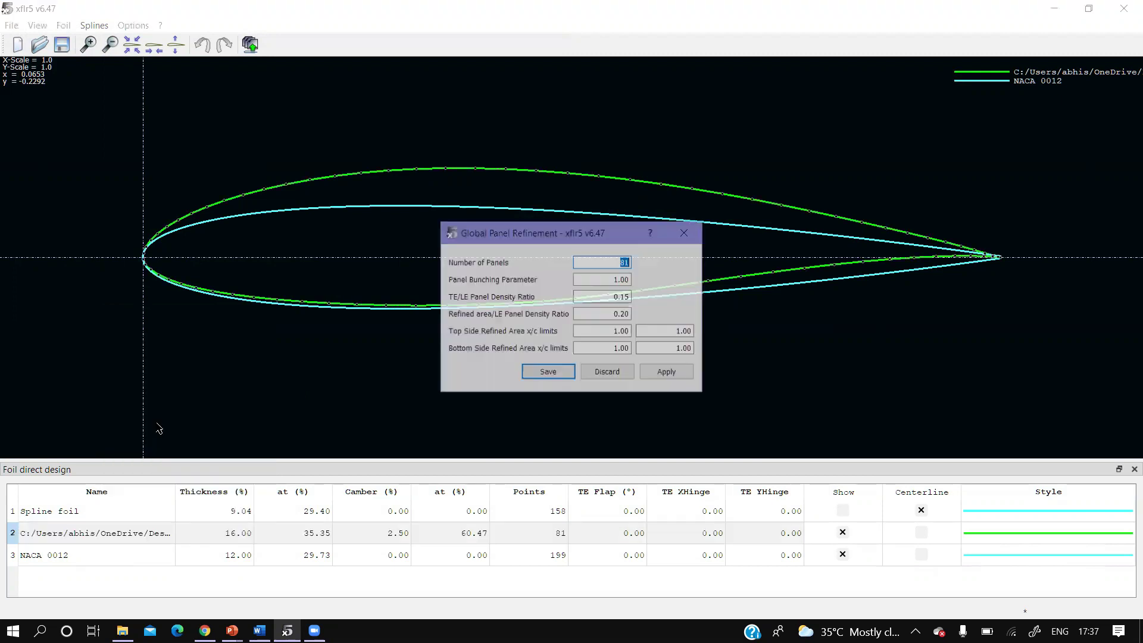
click(624, 275)
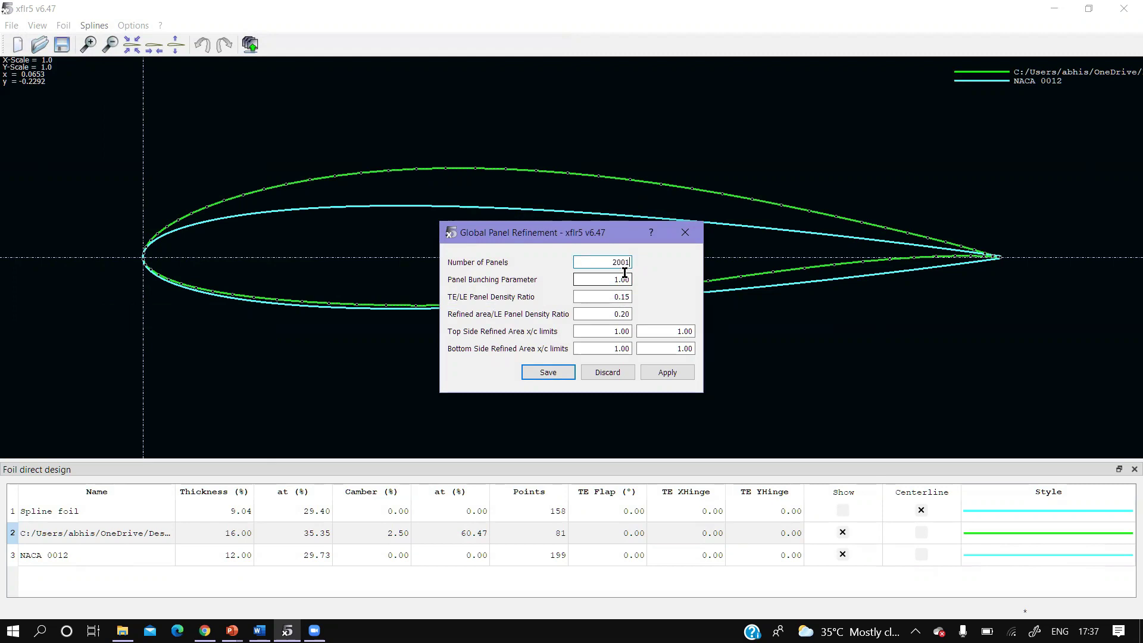
click(548, 374)
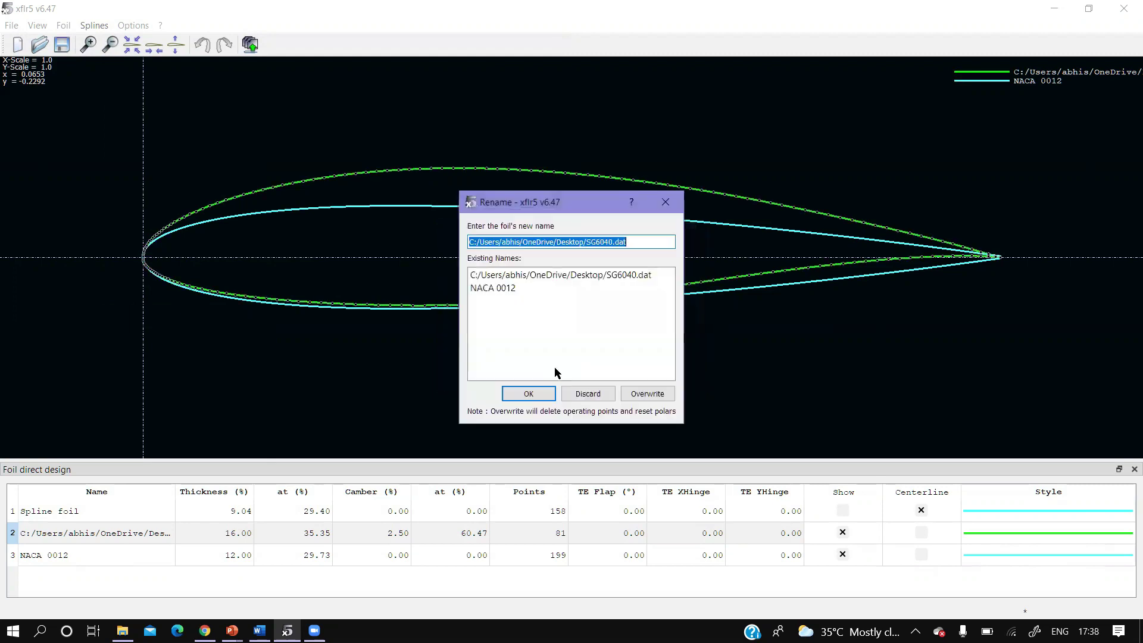
click(655, 394)
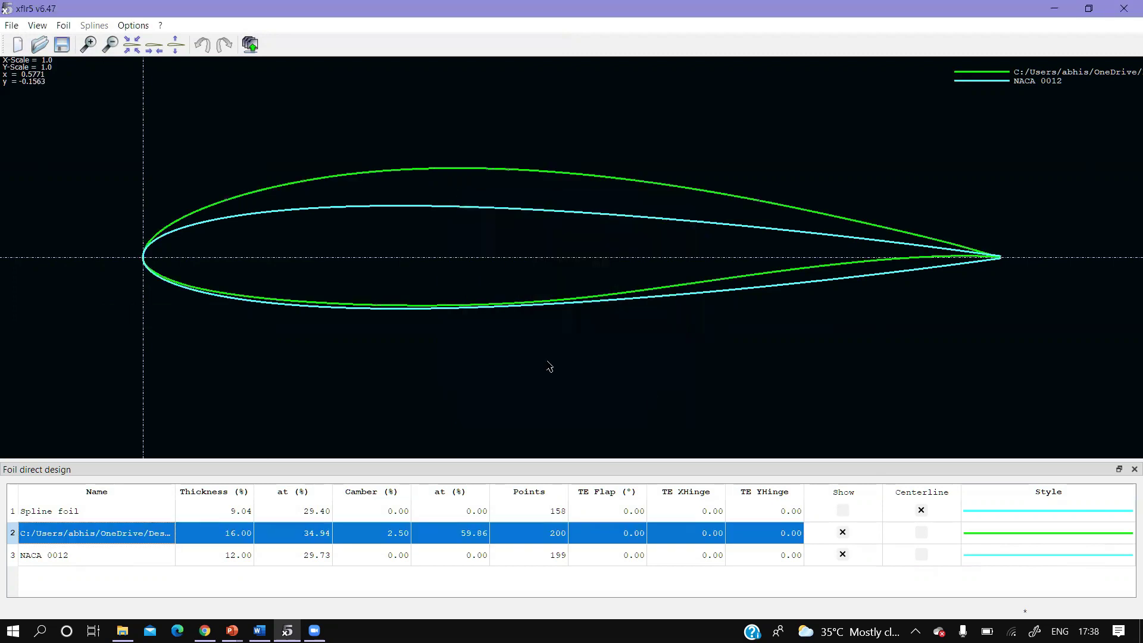
click(993, 537)
click(603, 354)
Switch to XFoil Direct Analysis and open the Batch Analysis setup
click(18, 26)
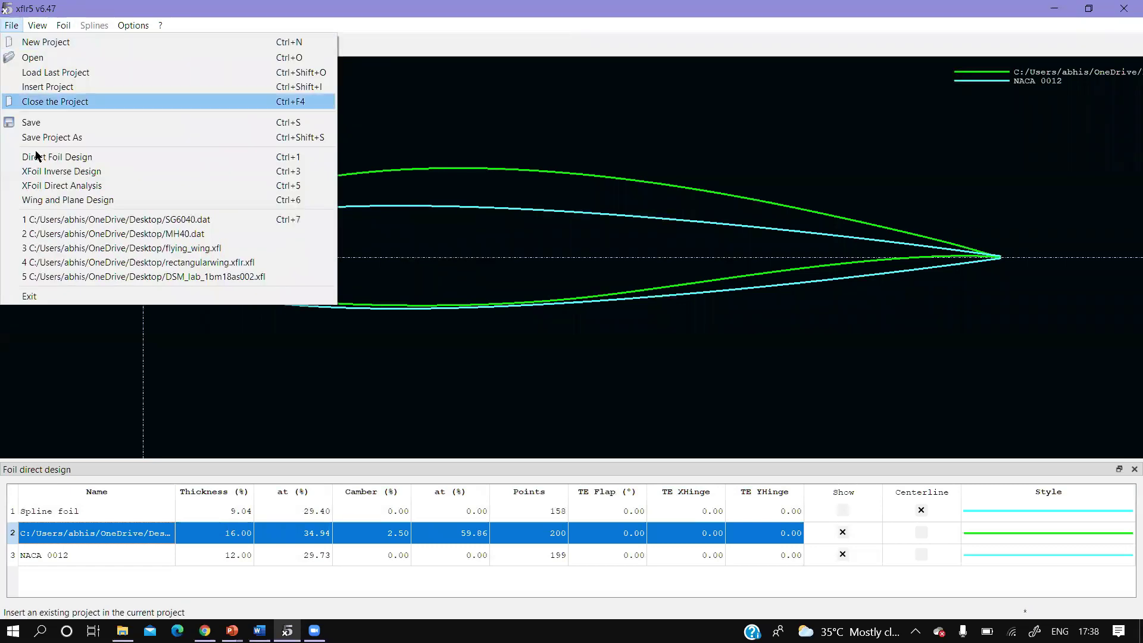
click(36, 191)
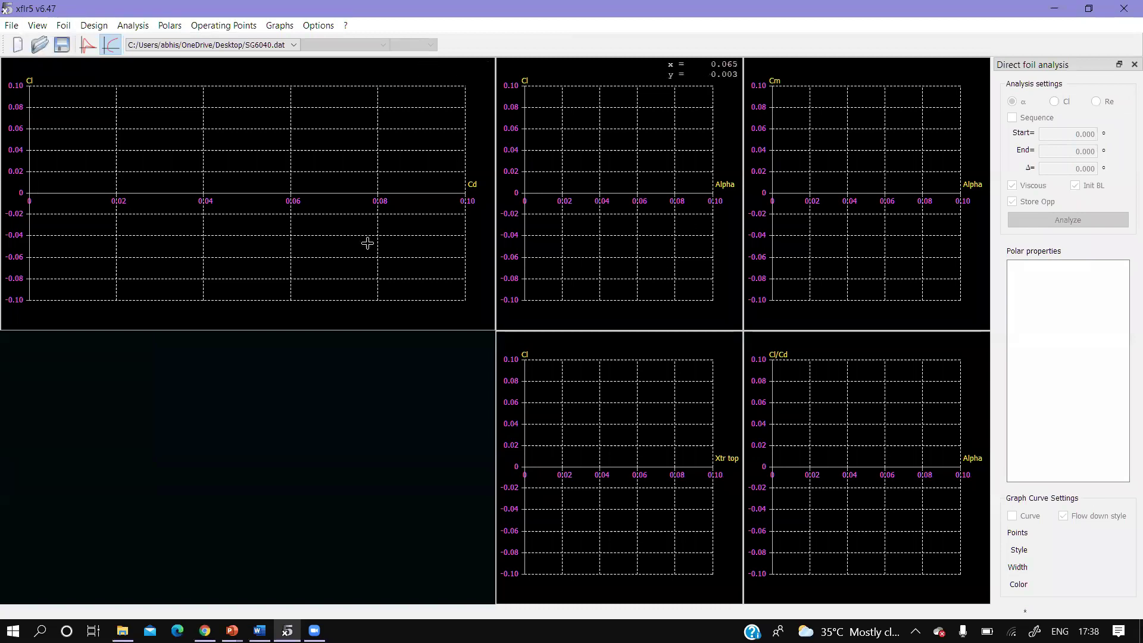
click(139, 27)
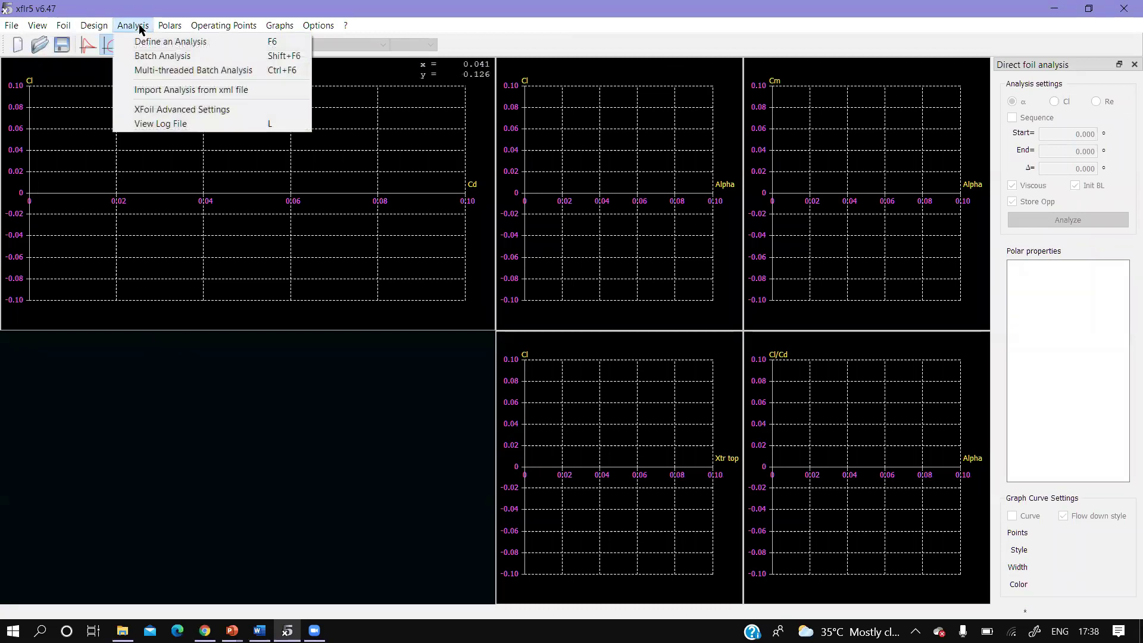
click(179, 59)
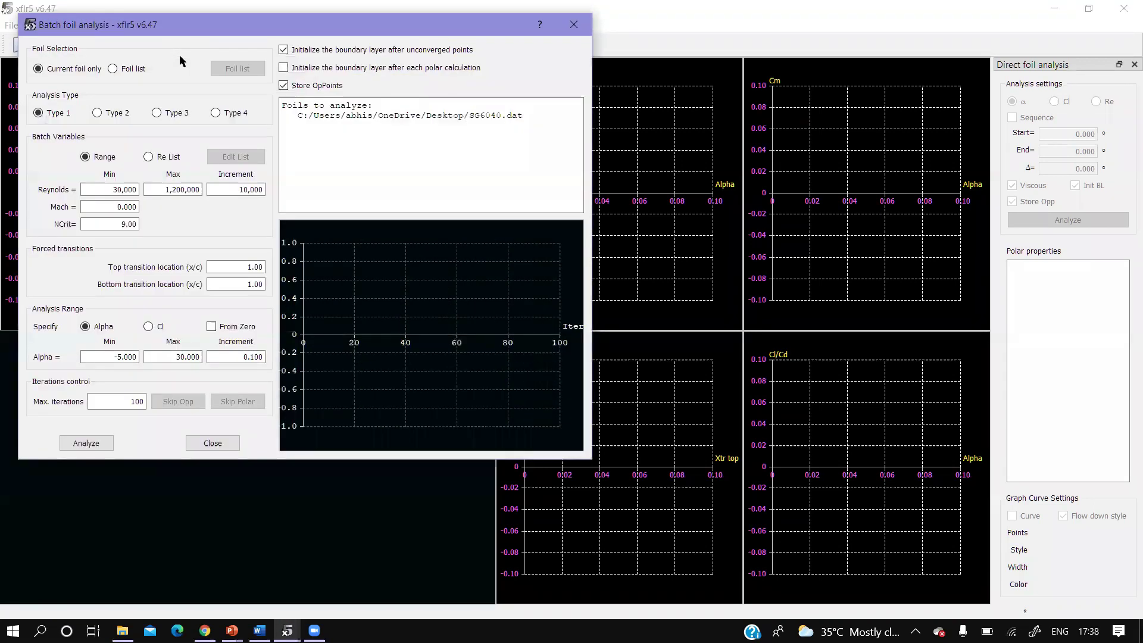
Set the batch analysis to use a foil list containing both SG6040 and NACA 0012
click(113, 69)
drag(299, 116, 528, 122)
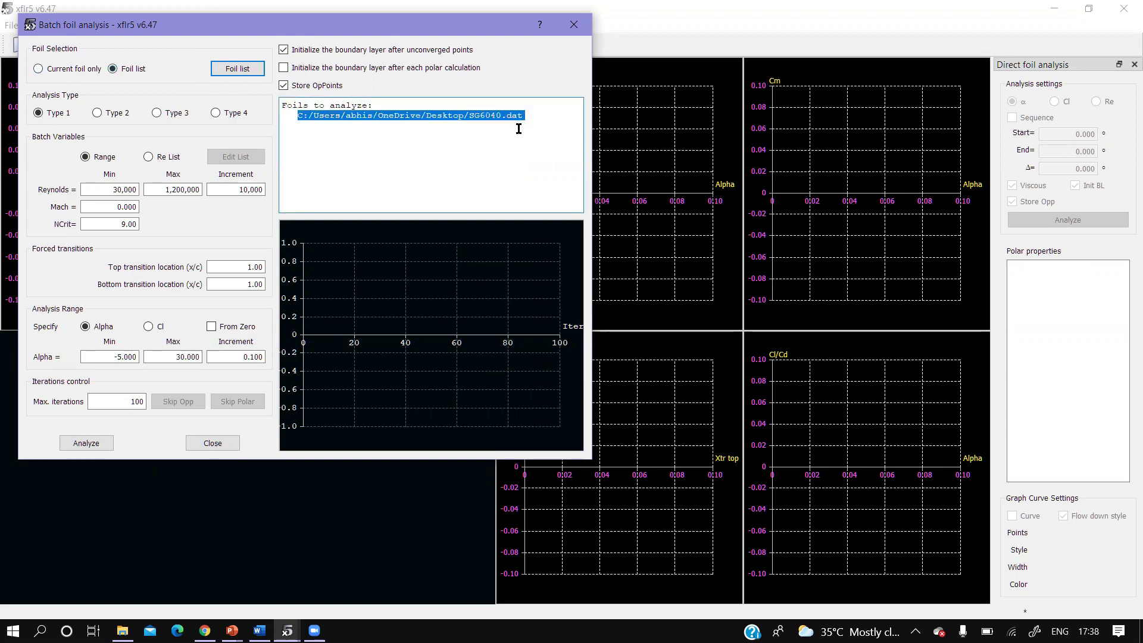
click(350, 127)
click(38, 69)
click(113, 70)
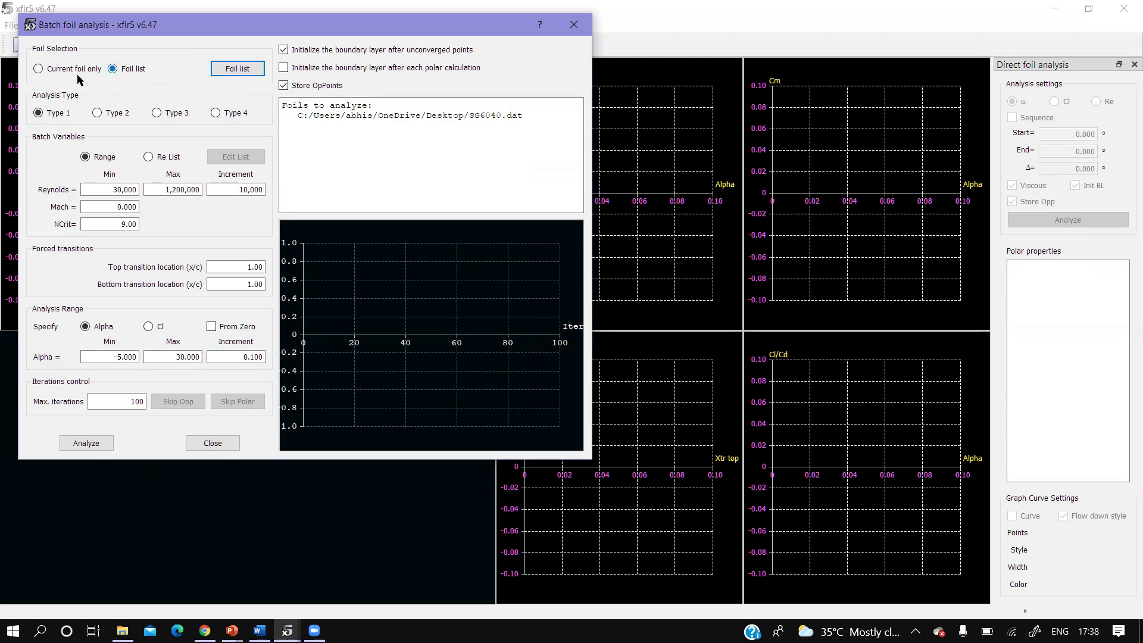
click(226, 71)
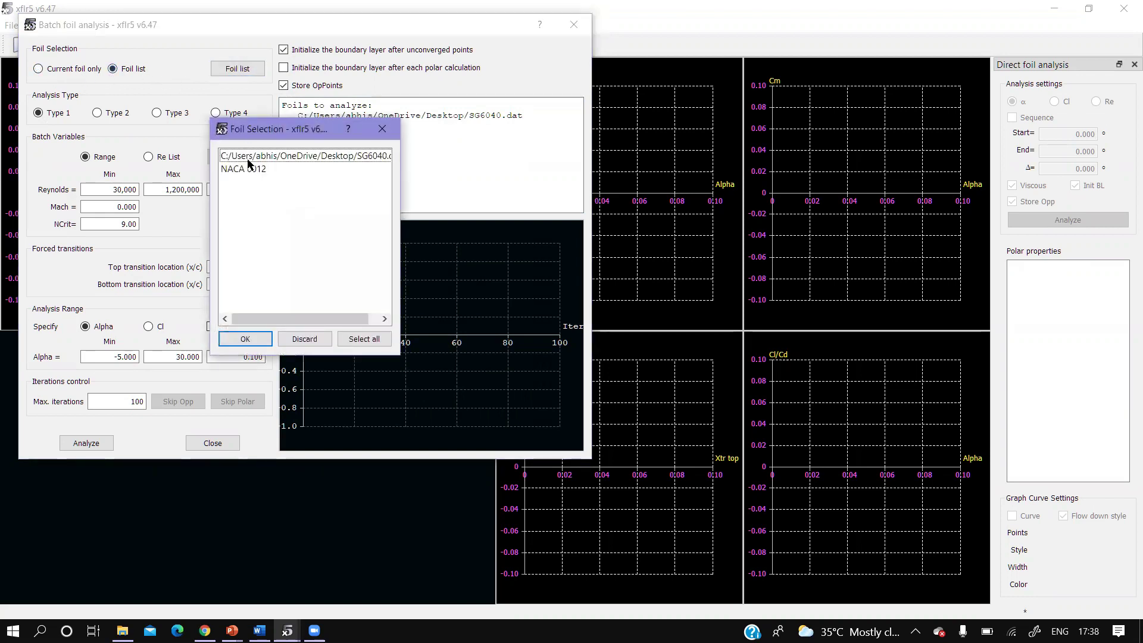
click(256, 156)
click(286, 169)
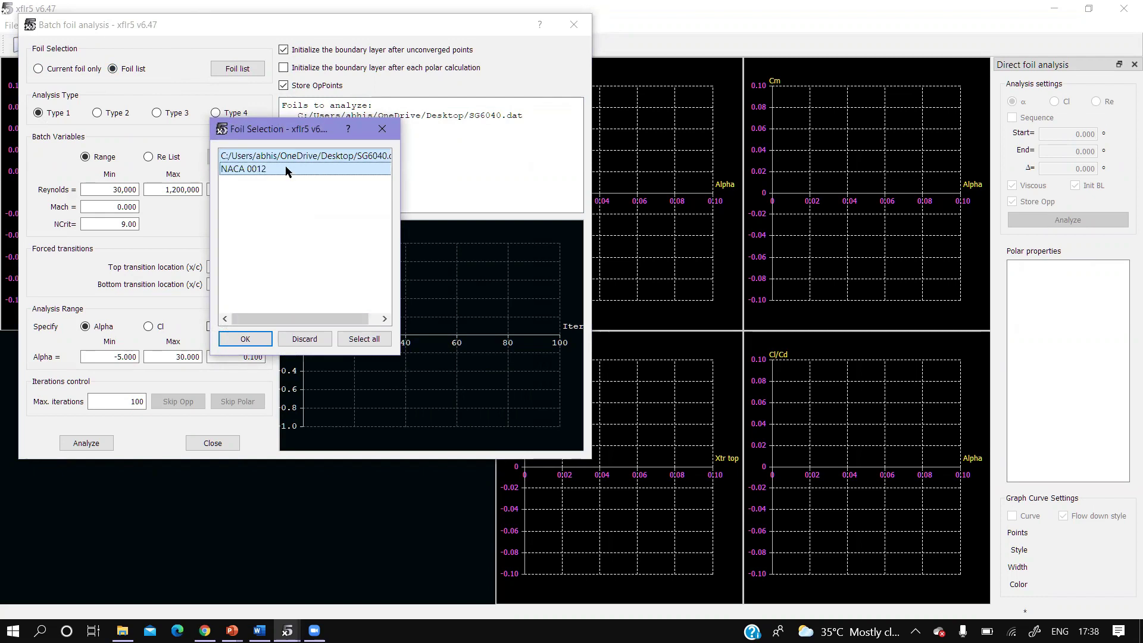
click(245, 339)
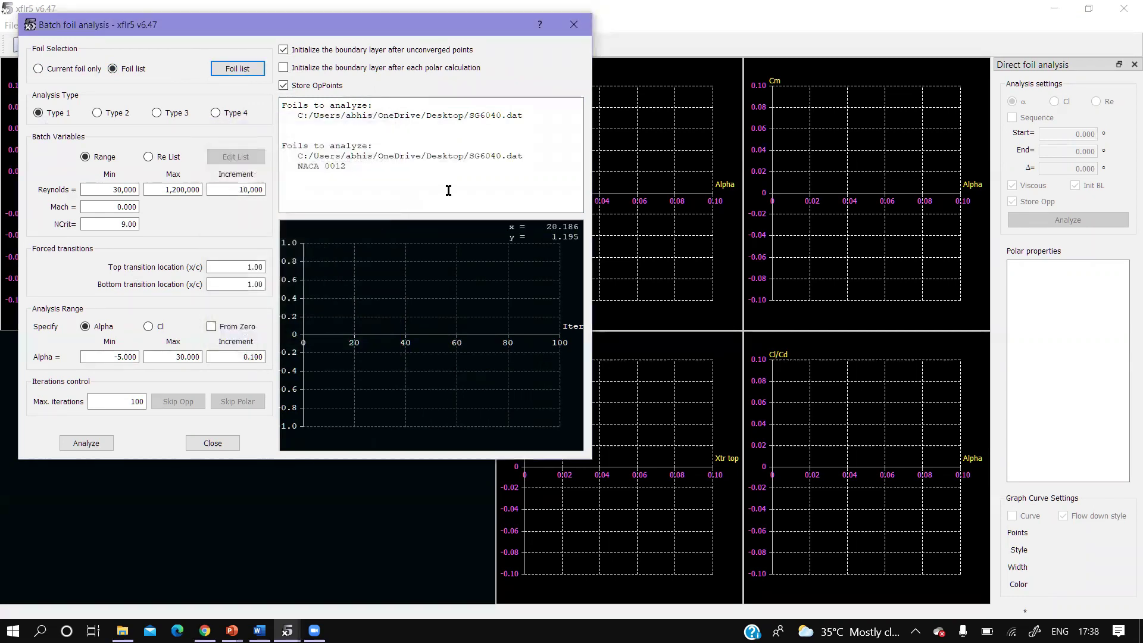
drag(298, 155, 351, 168)
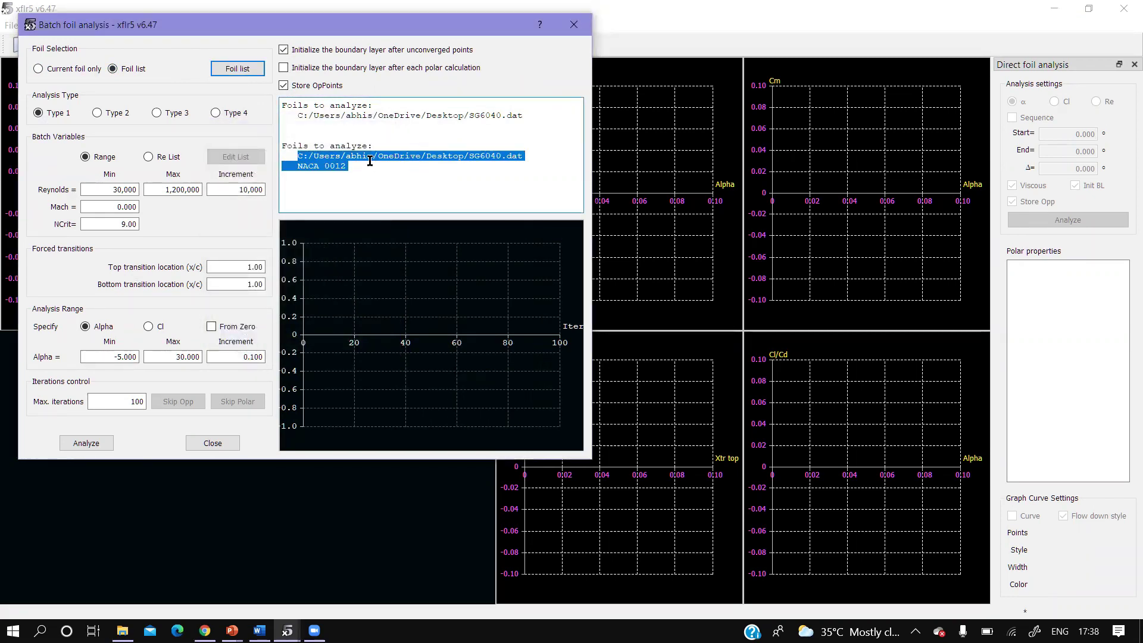
click(364, 192)
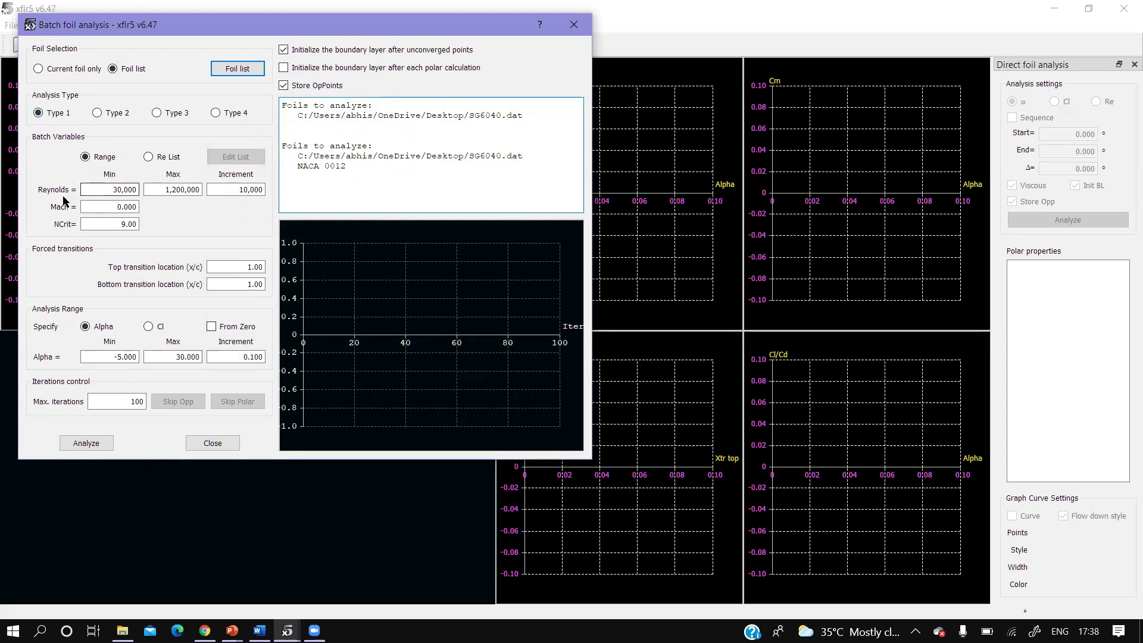
Set the batch Reynolds range from 50,000 to 200,000 with an increment of 50,000
click(113, 190)
key(BackSpace)
text(5)
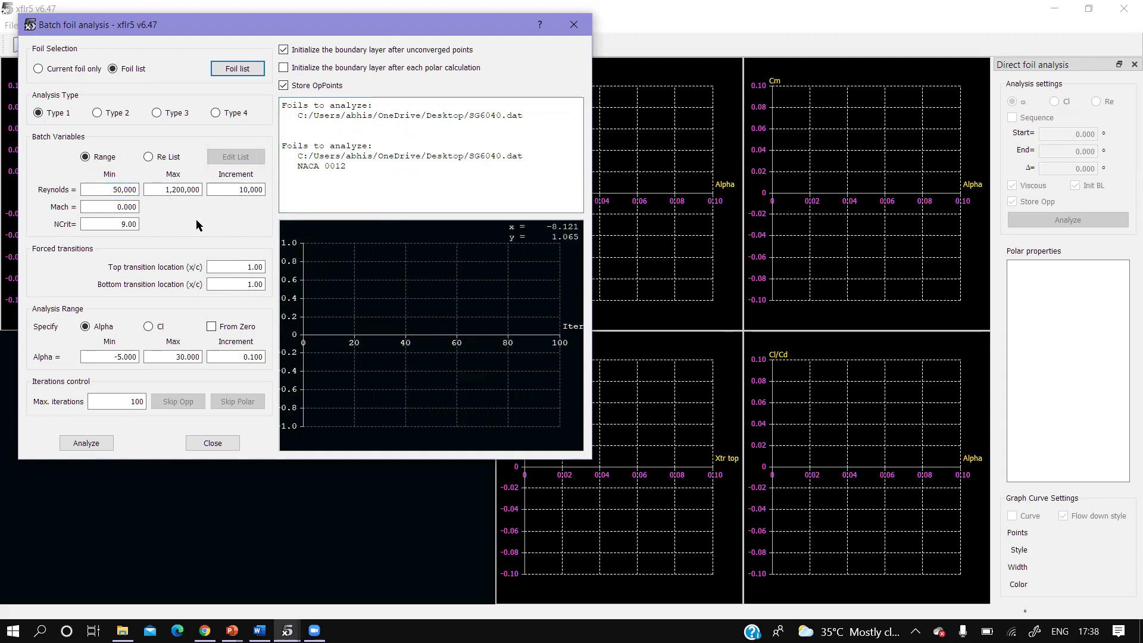
click(169, 191)
text(1)
click(233, 192)
click(240, 190)
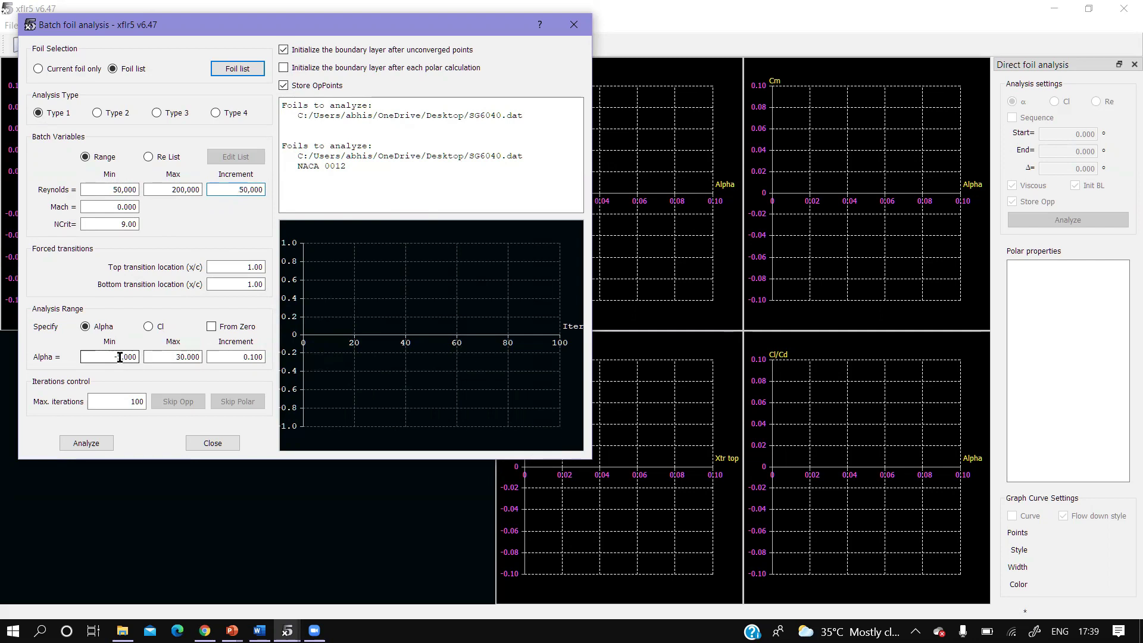
Set the maximum alpha to 20 and run the batch analysis, moving its dialog off the upper graphs
click(180, 357)
click(180, 356)
text(3)
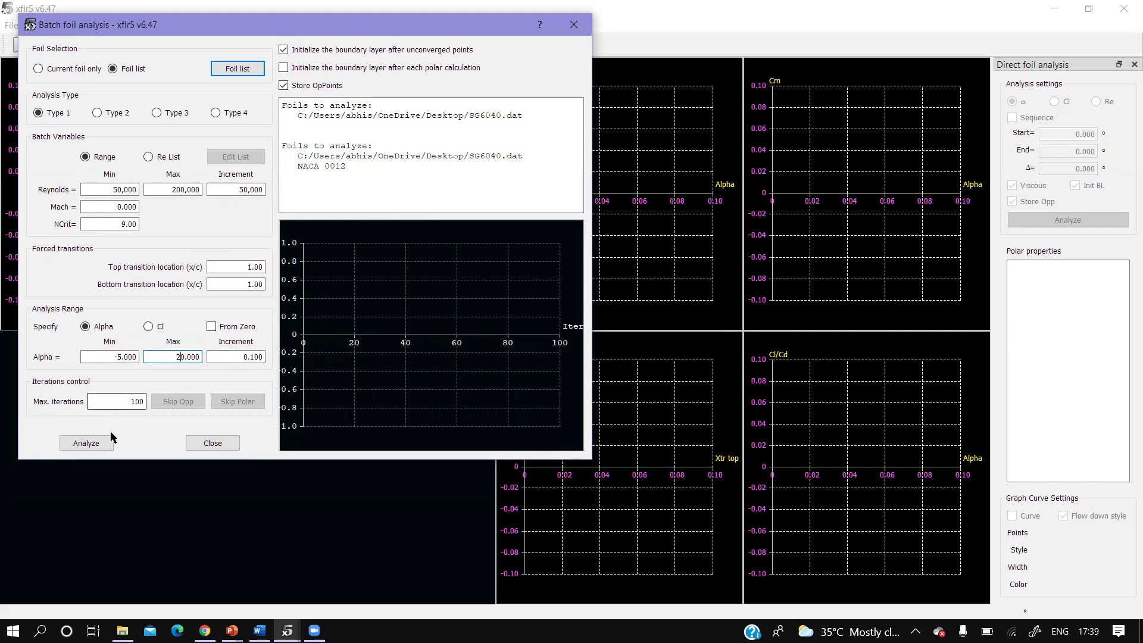
click(88, 444)
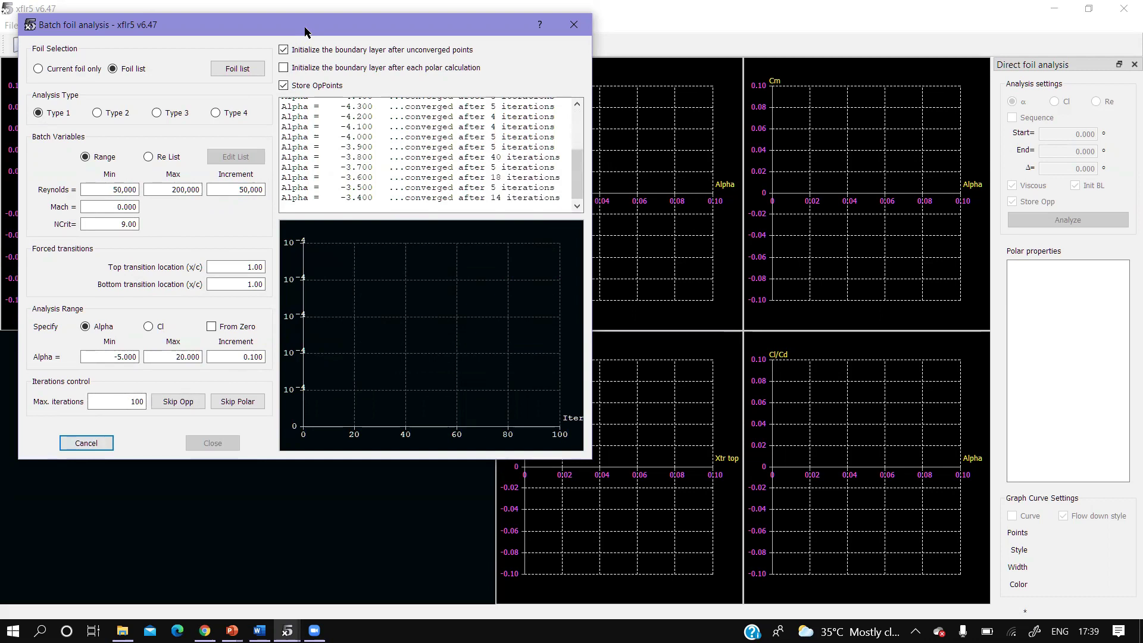
drag(304, 31, 207, 354)
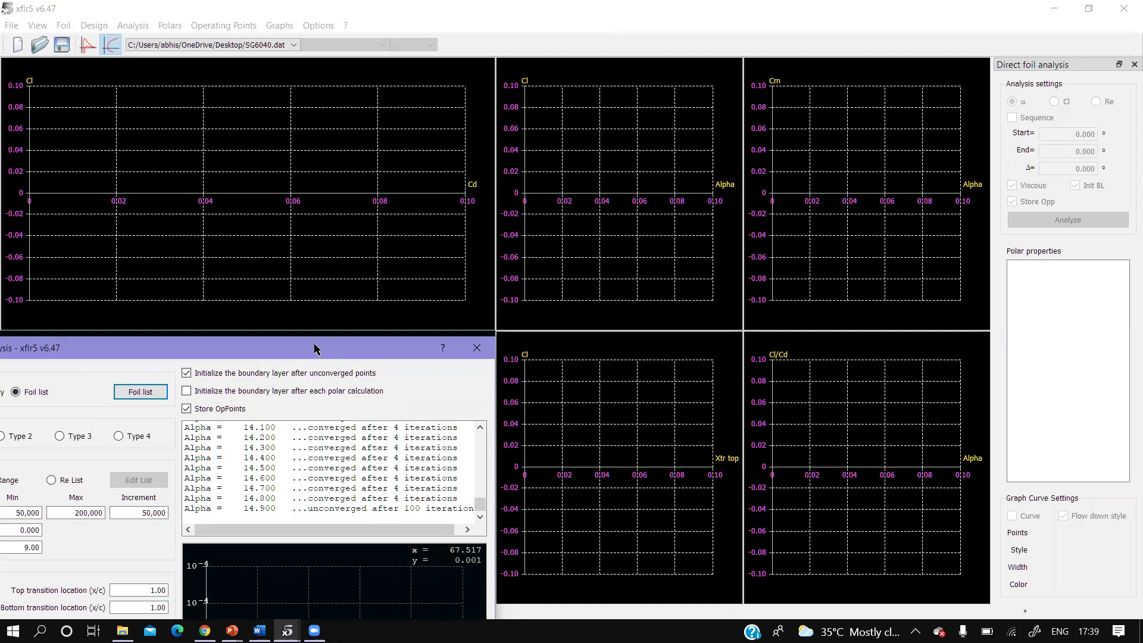
Reposition the batch analysis dialog to view the graphs and polar legend during the run, and close it once the analysis completes
drag(314, 344, 302, 352)
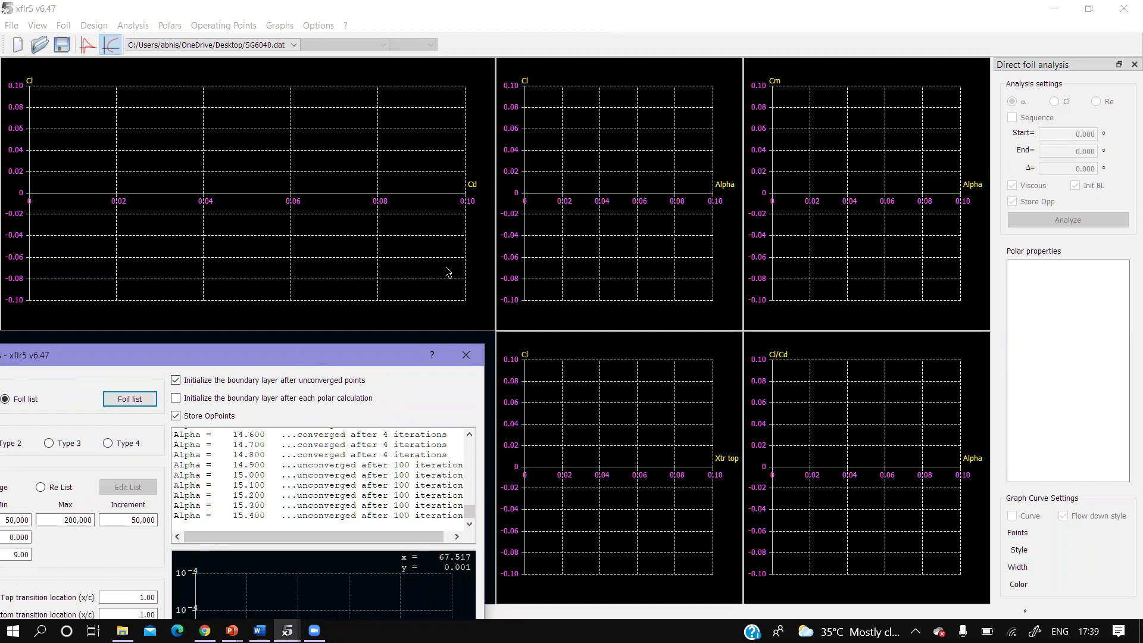
drag(297, 358, 444, 213)
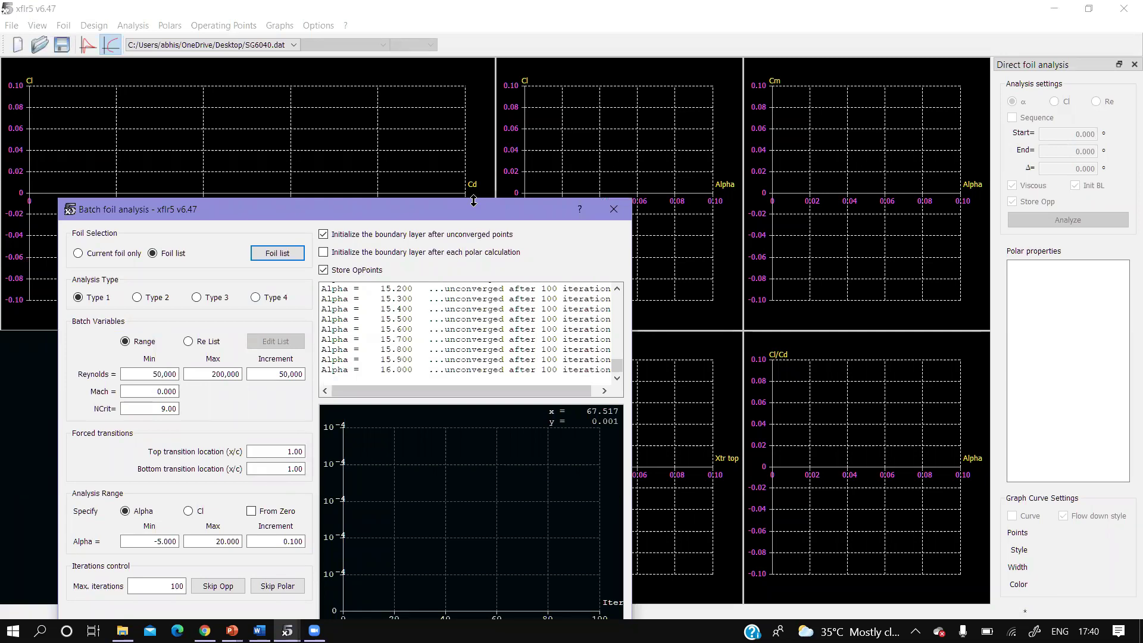
drag(465, 218, 468, 176)
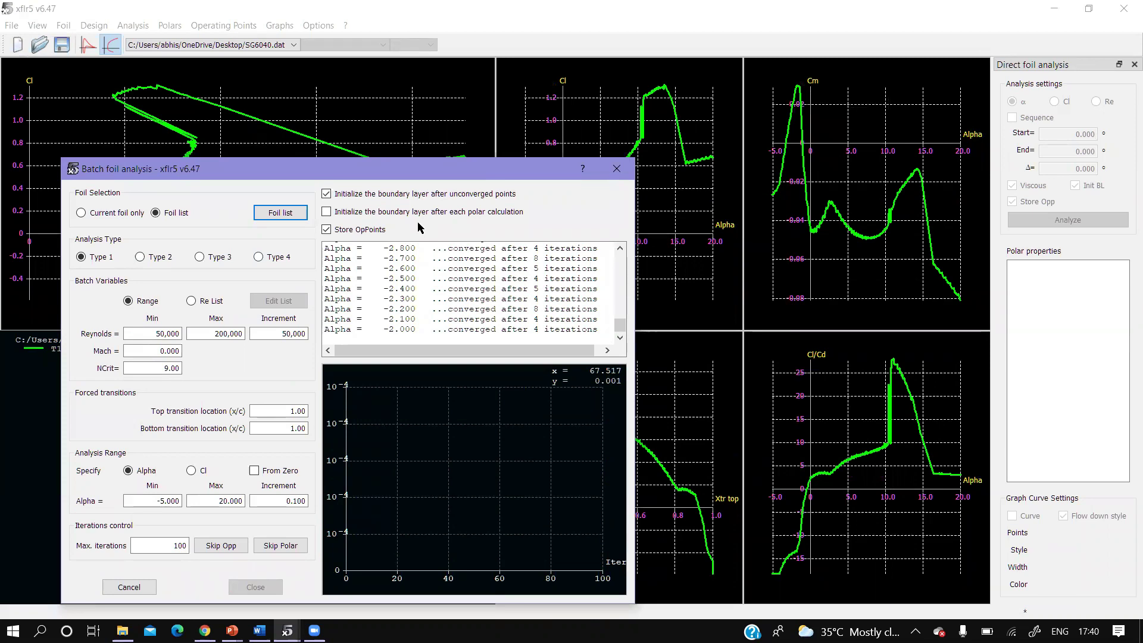
drag(420, 168, 263, 420)
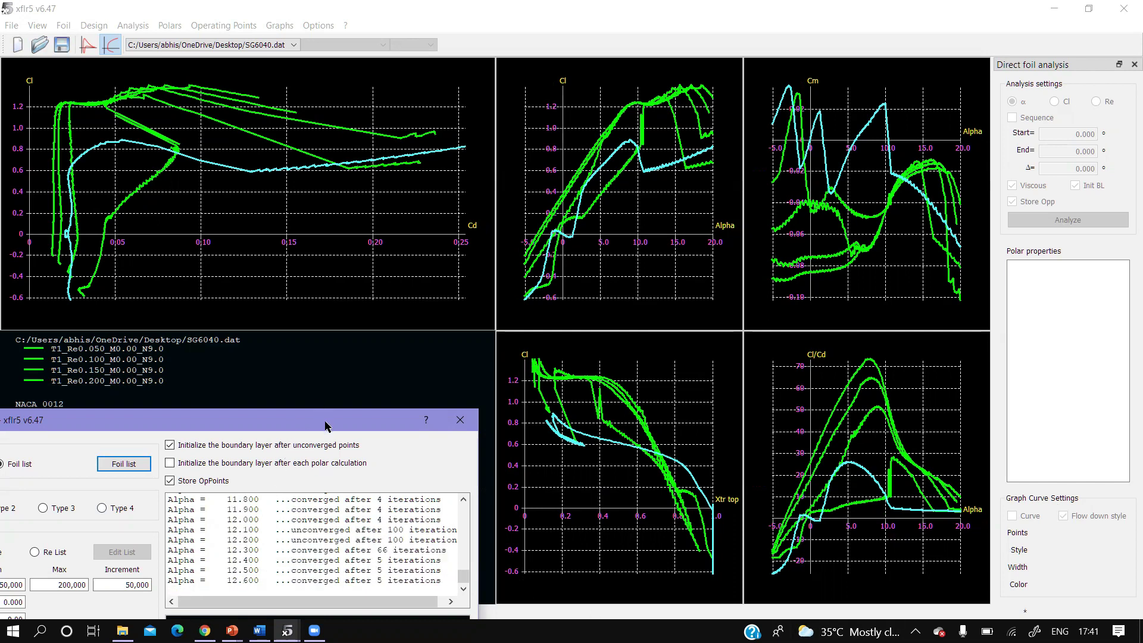
drag(325, 425, 983, 391)
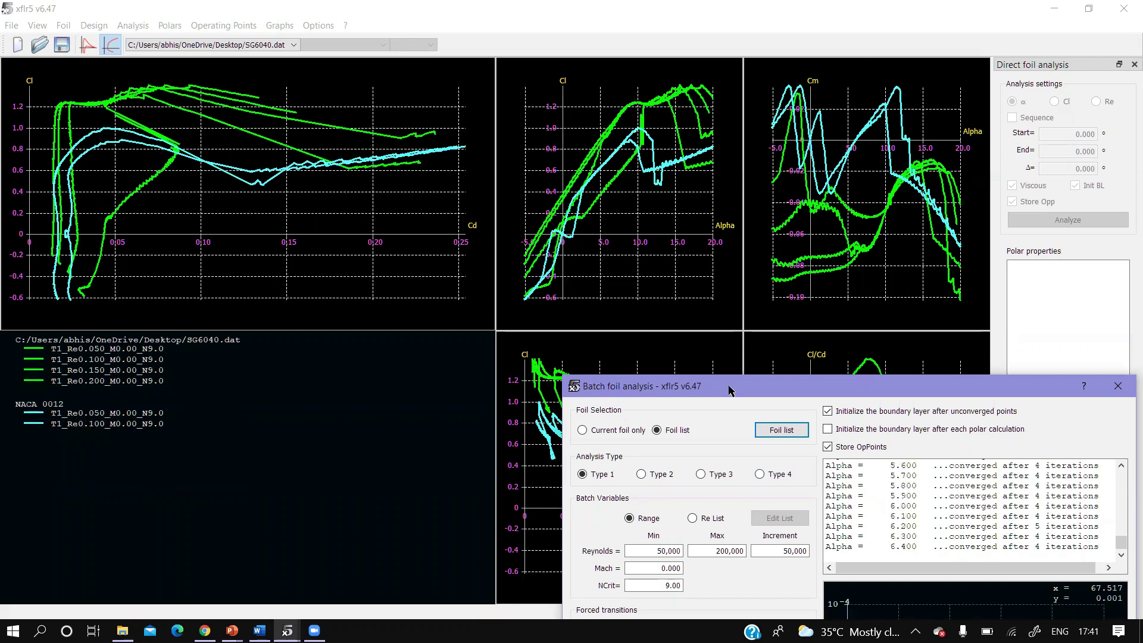
drag(729, 390, 647, 224)
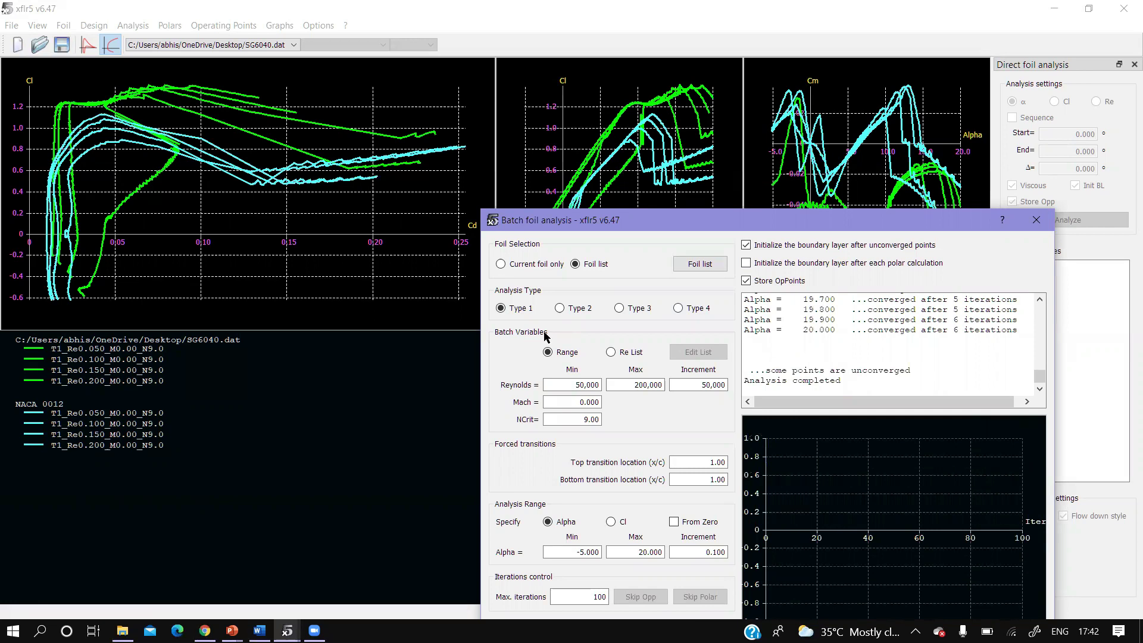
drag(799, 225, 604, 89)
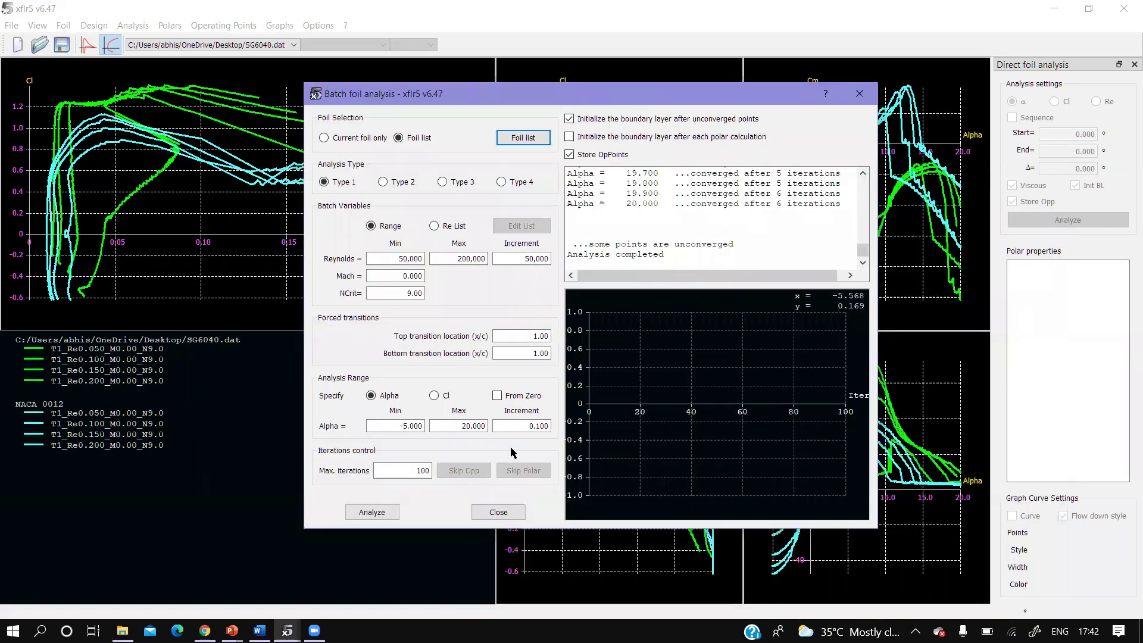
click(512, 510)
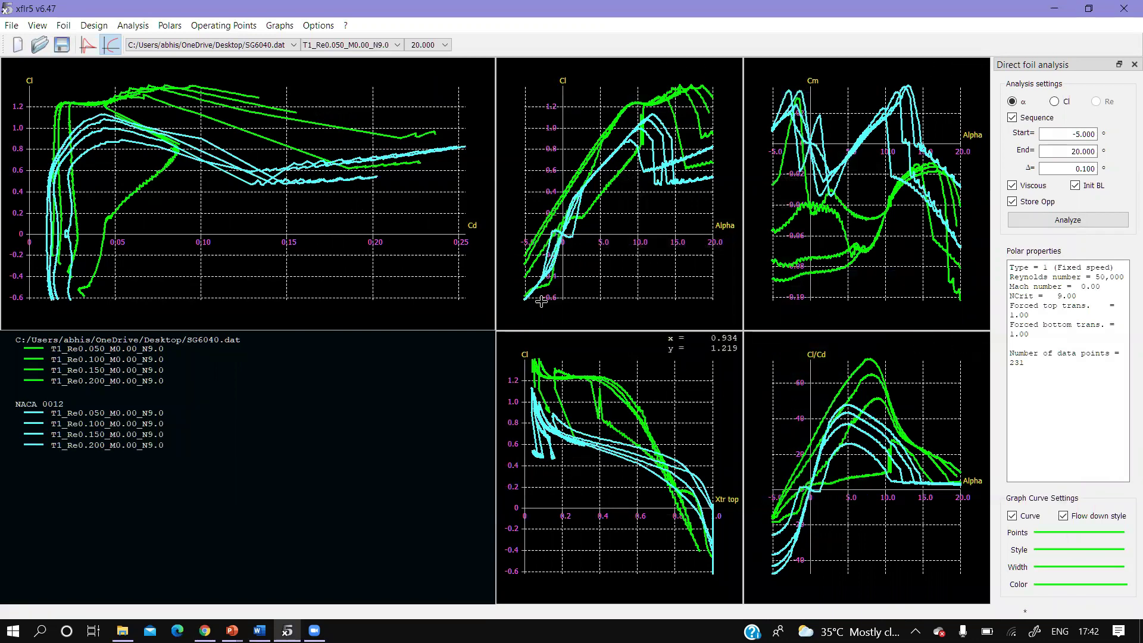
click(17, 26)
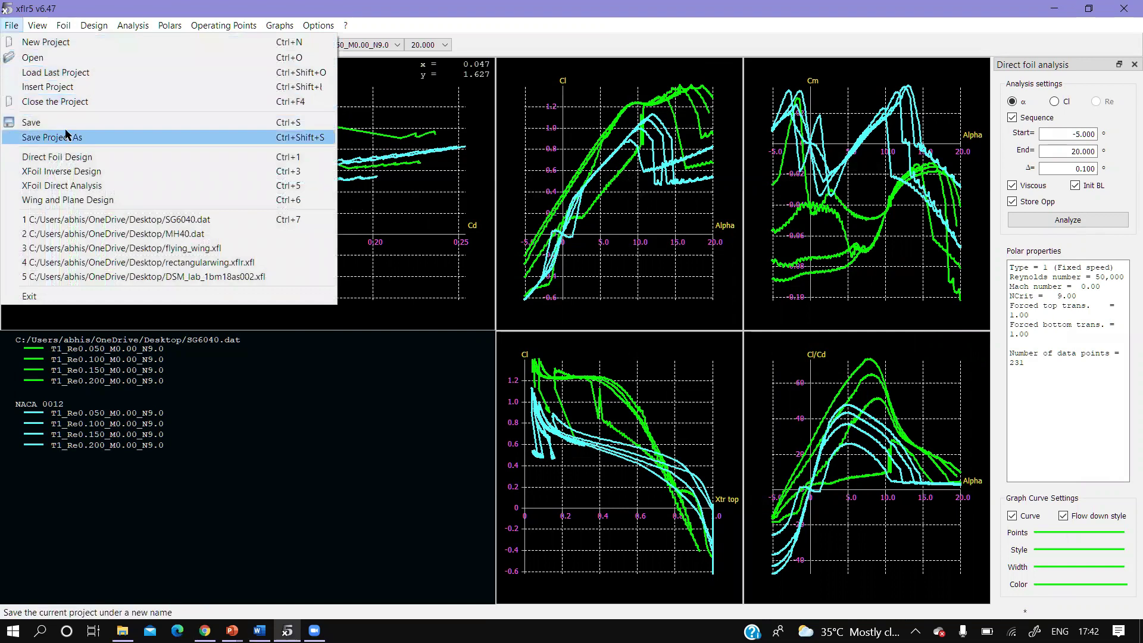
click(63, 137)
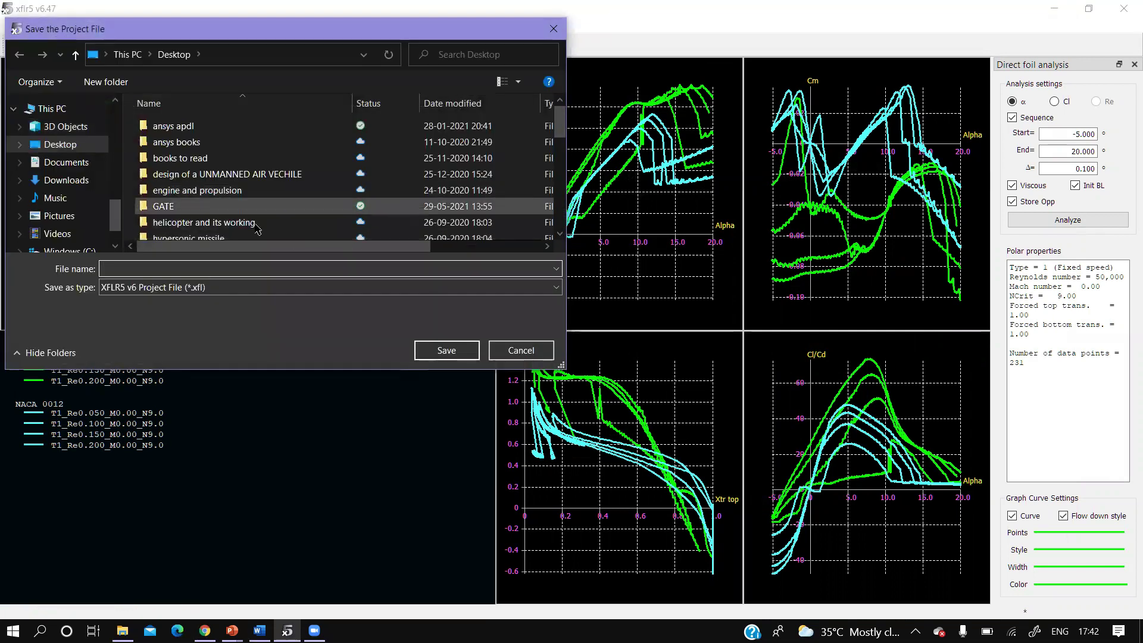
click(554, 28)
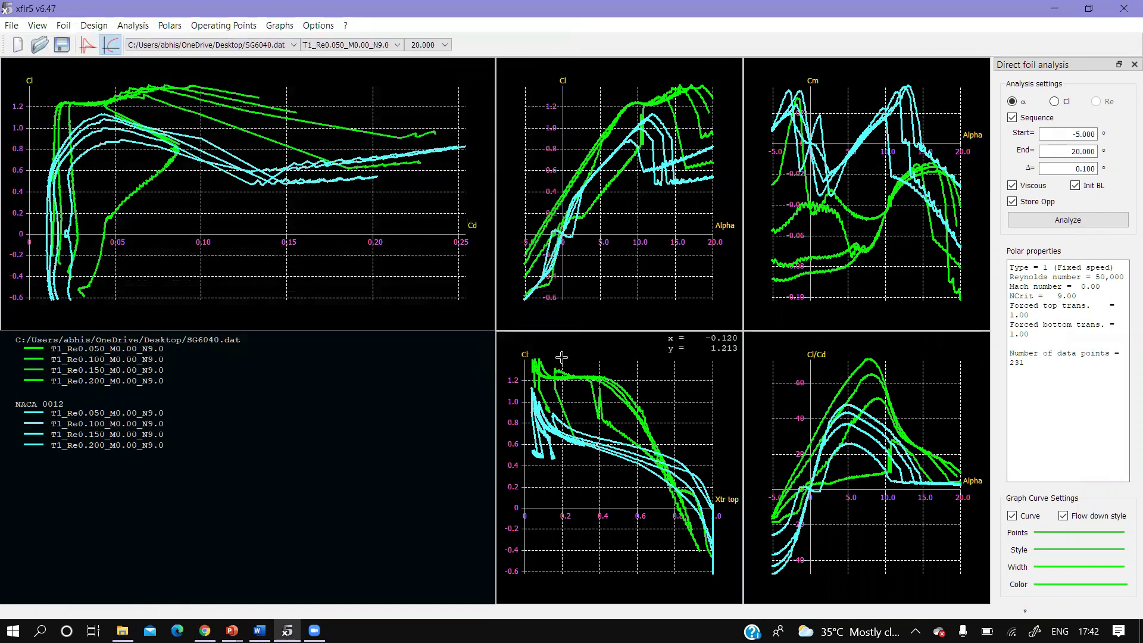